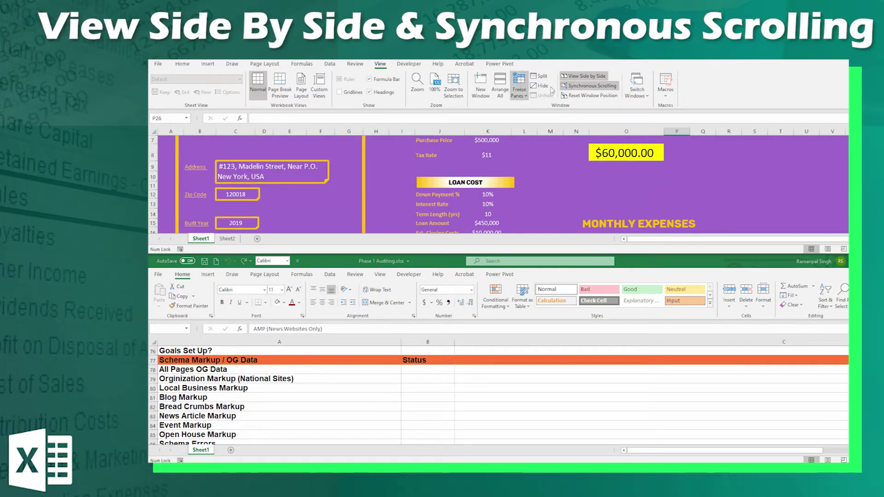
# Step: Arrange the Tab Delimited and seo-taskmaster windows vertically, then scroll to check they move together
pyautogui.click(500, 85)
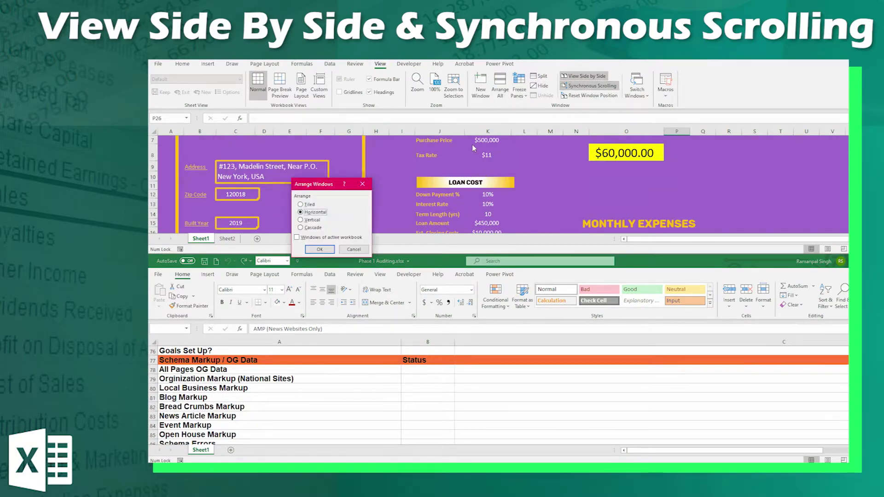
pyautogui.click(301, 219)
pyautogui.click(320, 249)
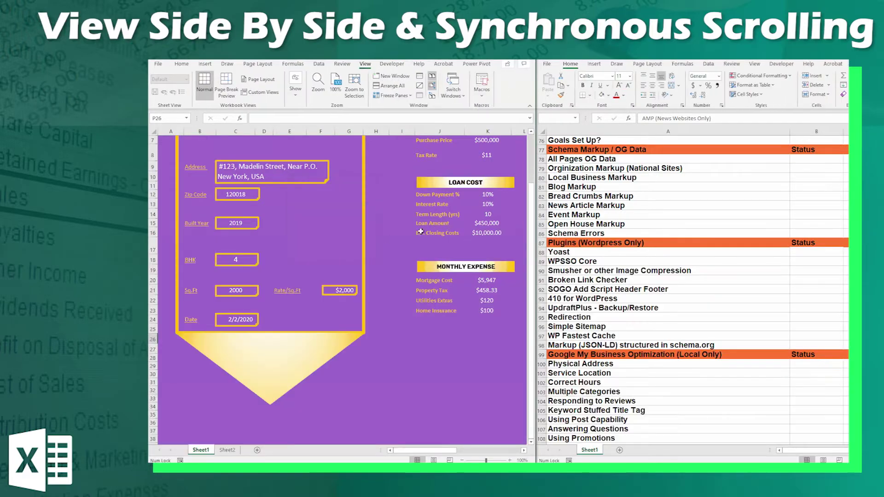
pyautogui.scroll(-8, 397, 259)
pyautogui.scroll(3, 405, 276)
pyautogui.scroll(6, 429, 302)
pyautogui.scroll(-6, 429, 296)
pyautogui.scroll(-8, 429, 296)
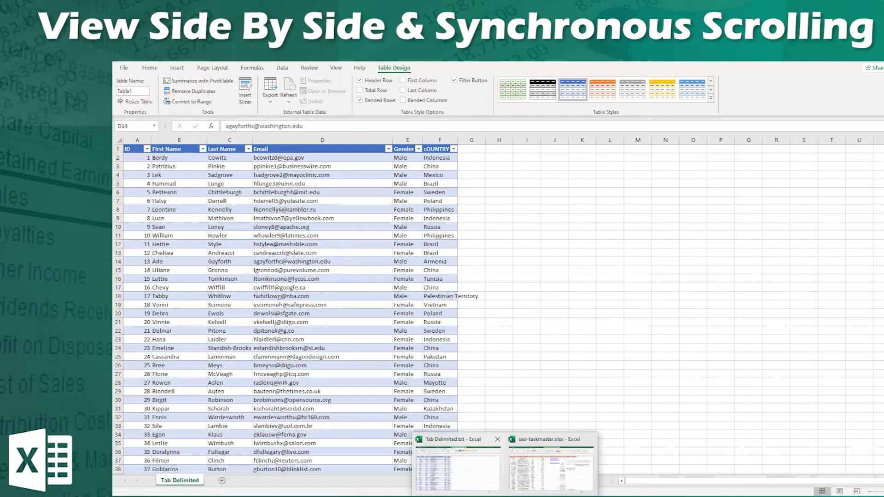
pyautogui.click(562, 469)
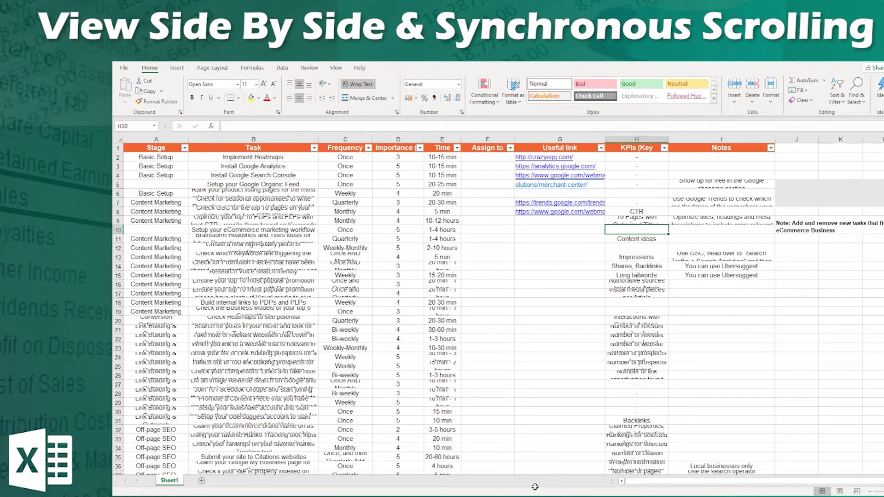
pyautogui.click(472, 475)
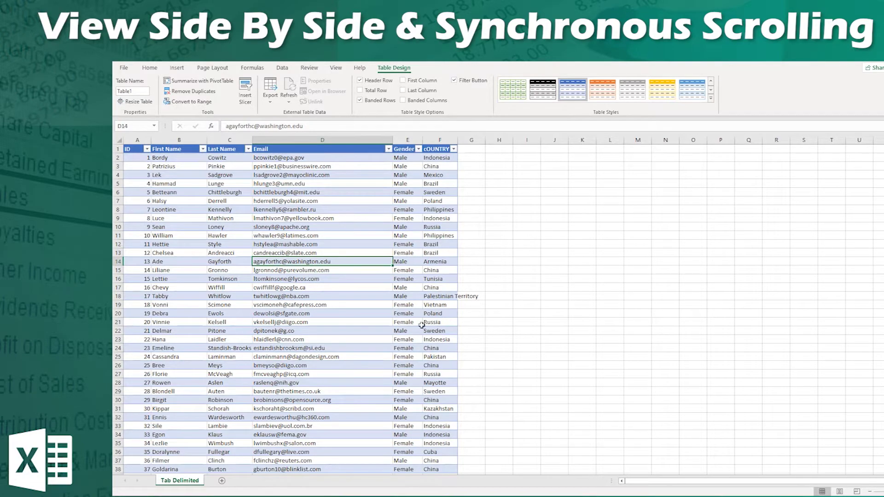
pyautogui.hotkey('alt', 'Tab')
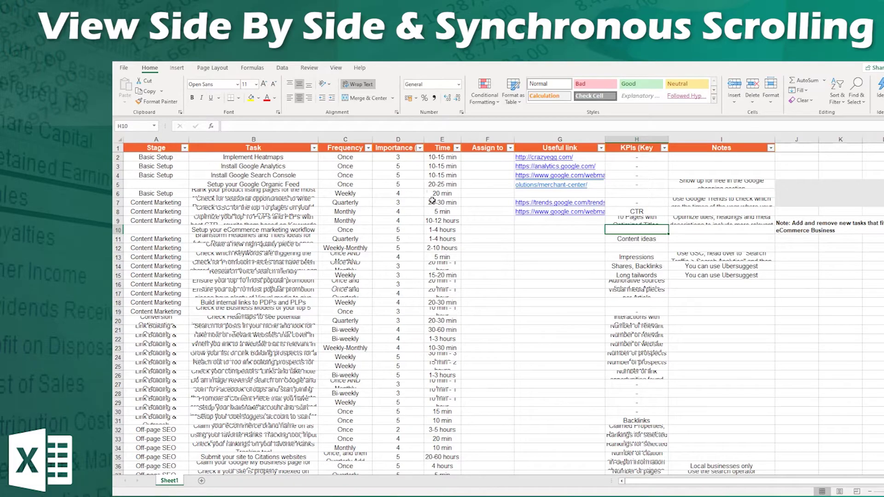
pyautogui.click(459, 464)
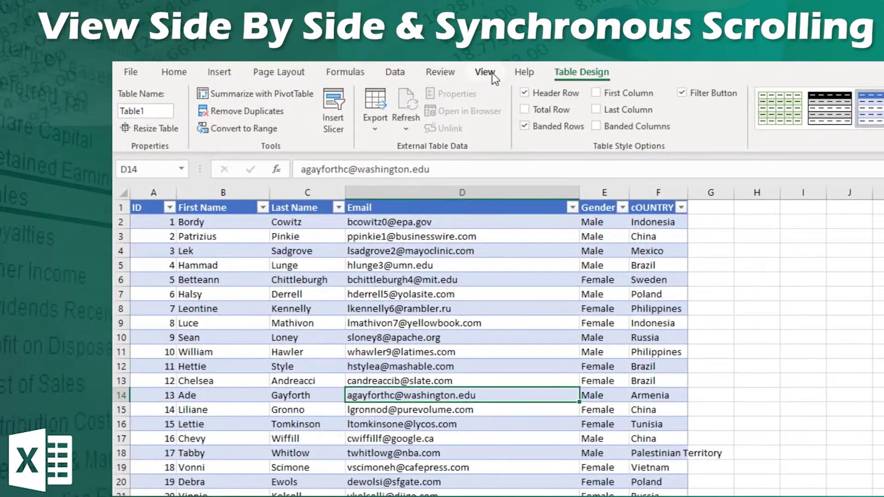
# Step: Turn on View Side by Side, scroll both workbooks in sync, then switch Synchronous Scrolling off
pyautogui.click(491, 74)
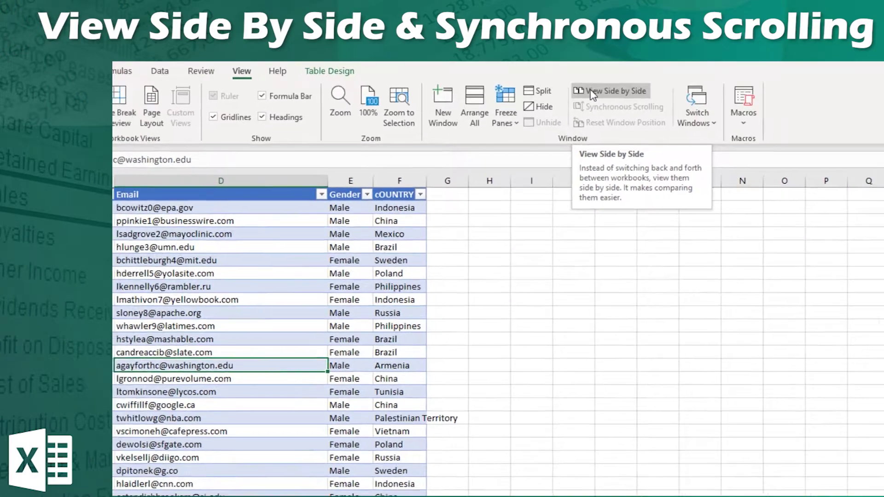
pyautogui.click(593, 95)
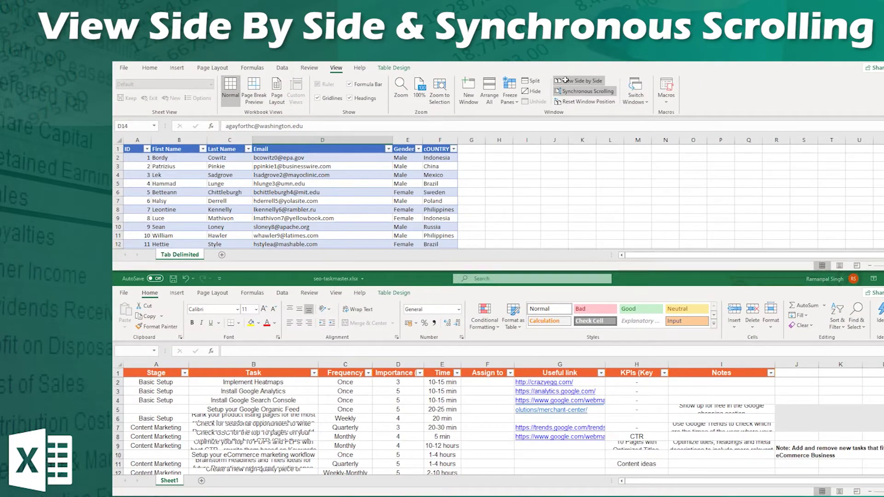
pyautogui.scroll(-5, 443, 415)
pyautogui.scroll(3, 443, 417)
pyautogui.scroll(2, 442, 420)
pyautogui.scroll(-4, 440, 420)
pyautogui.scroll(-5, 458, 417)
pyautogui.scroll(-5, 479, 408)
pyautogui.scroll(1, 501, 407)
pyautogui.scroll(1, 501, 406)
pyautogui.scroll(1, 502, 407)
pyautogui.scroll(1, 501, 406)
pyautogui.scroll(-3, 501, 406)
pyautogui.scroll(-5, 505, 400)
pyautogui.scroll(-4, 509, 395)
pyautogui.scroll(-4, 514, 390)
pyautogui.scroll(-5, 515, 389)
pyautogui.scroll(-5, 515, 389)
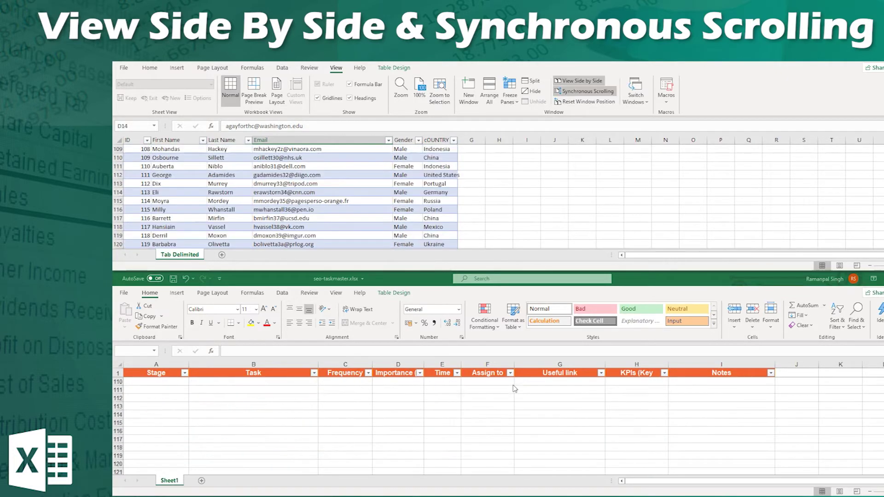
pyautogui.scroll(5, 514, 389)
pyautogui.scroll(8, 514, 389)
pyautogui.scroll(8, 514, 389)
pyautogui.scroll(4, 515, 389)
pyautogui.scroll(4, 515, 388)
pyautogui.scroll(4, 514, 389)
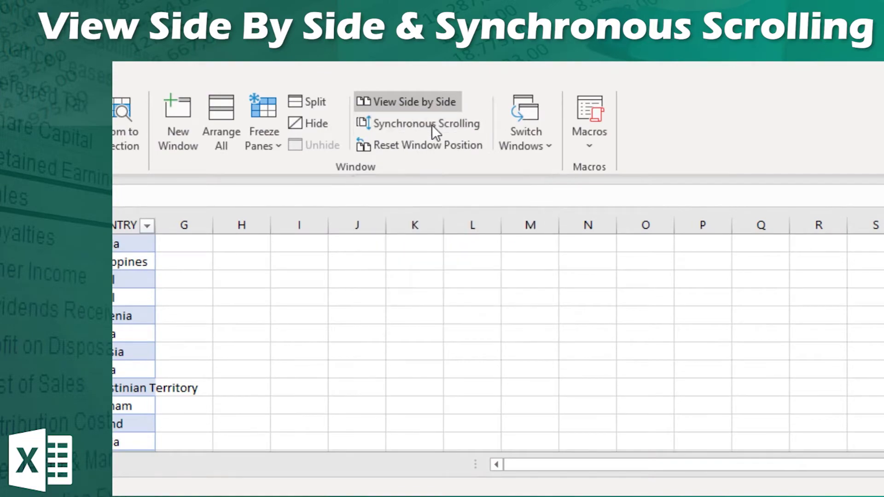
pyautogui.click(426, 123)
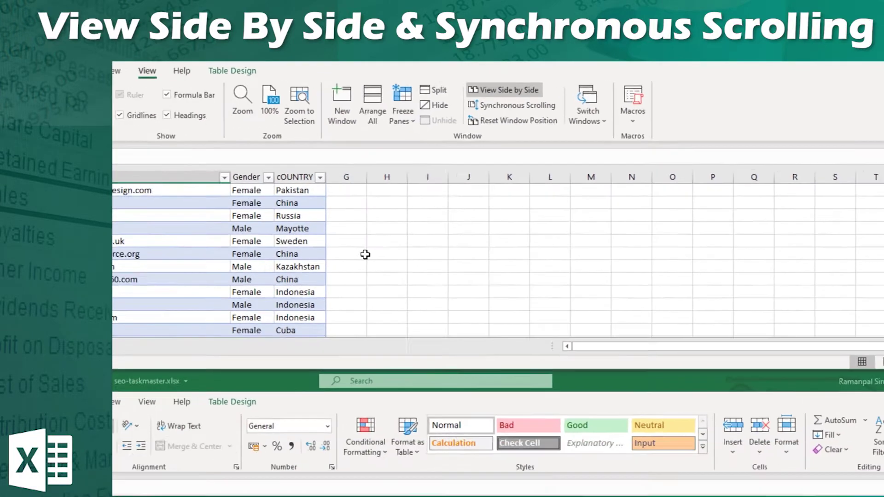
# Step: Scroll Tab Delimited and seo-taskmaster independently, making each window active in turn
pyautogui.scroll(-9, 484, 192)
pyautogui.scroll(-11, 485, 193)
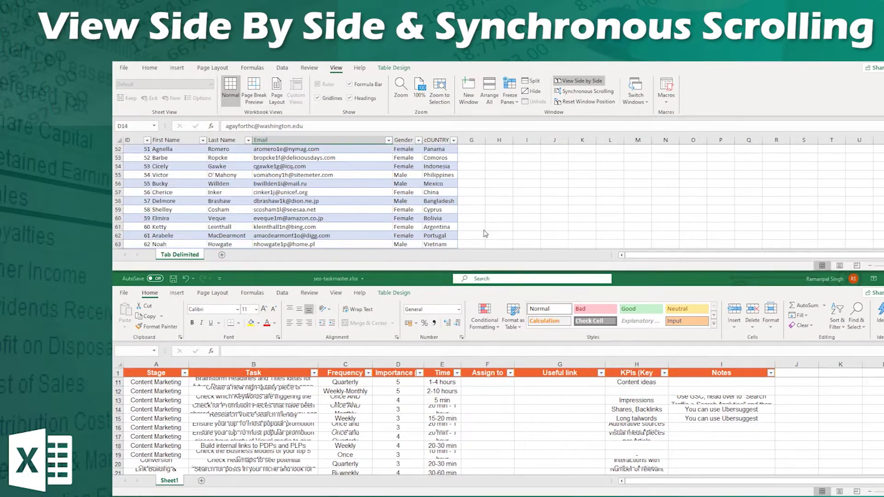
pyautogui.click(482, 413)
pyautogui.scroll(-6, 491, 425)
pyautogui.scroll(-2, 491, 425)
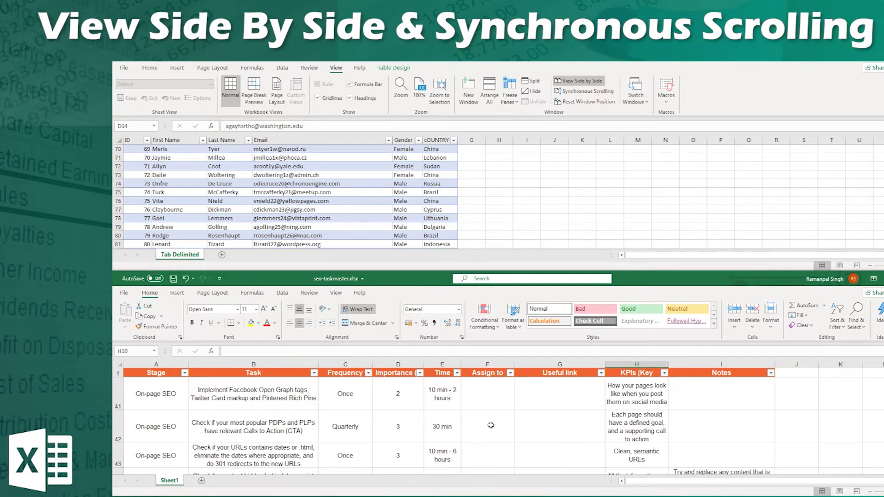
pyautogui.scroll(10, 491, 425)
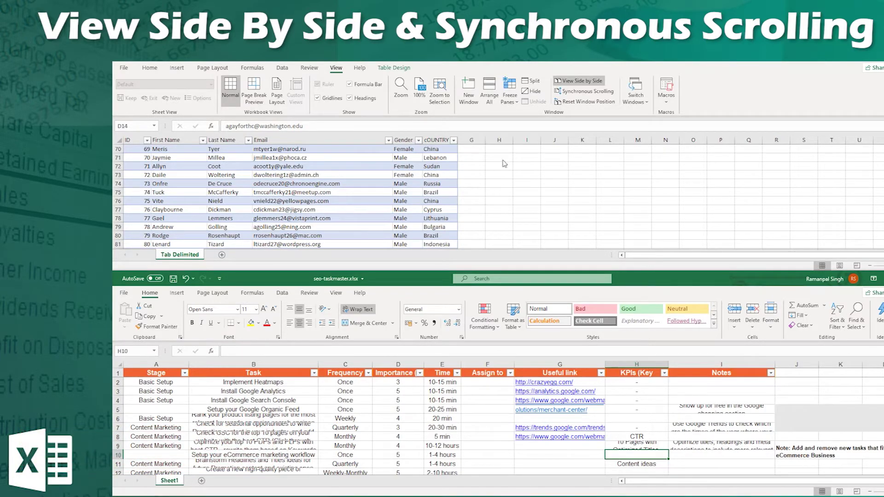
pyautogui.click(584, 91)
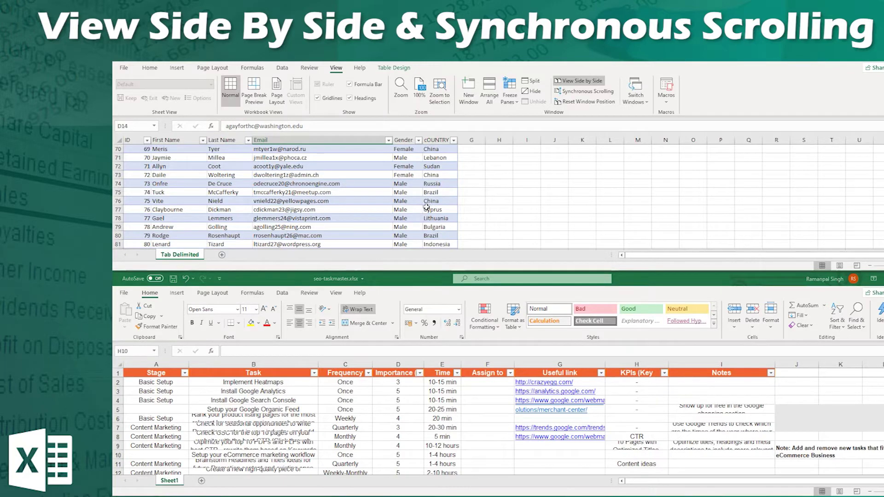
pyautogui.scroll(1, 427, 207)
pyautogui.scroll(1, 426, 207)
pyautogui.scroll(5, 426, 207)
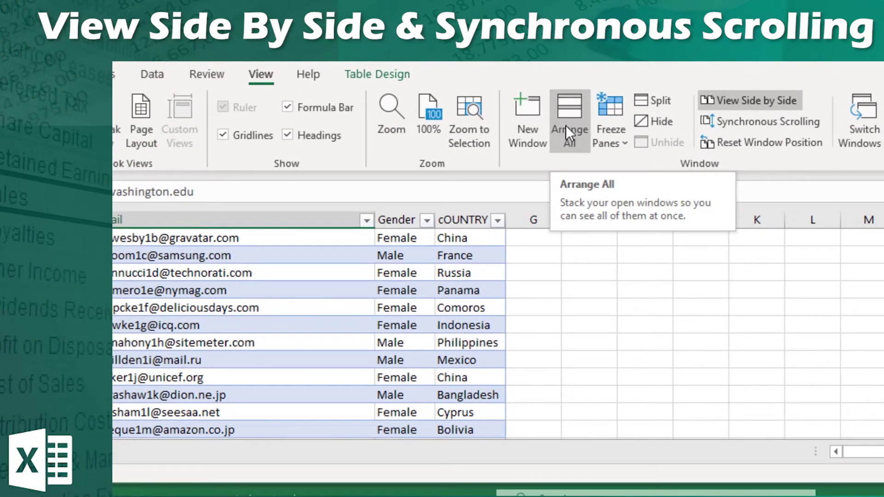
# Step: Tile the two workbook windows with Arrange All > Tiled, then reopen and dismiss Arrange All
pyautogui.click(567, 124)
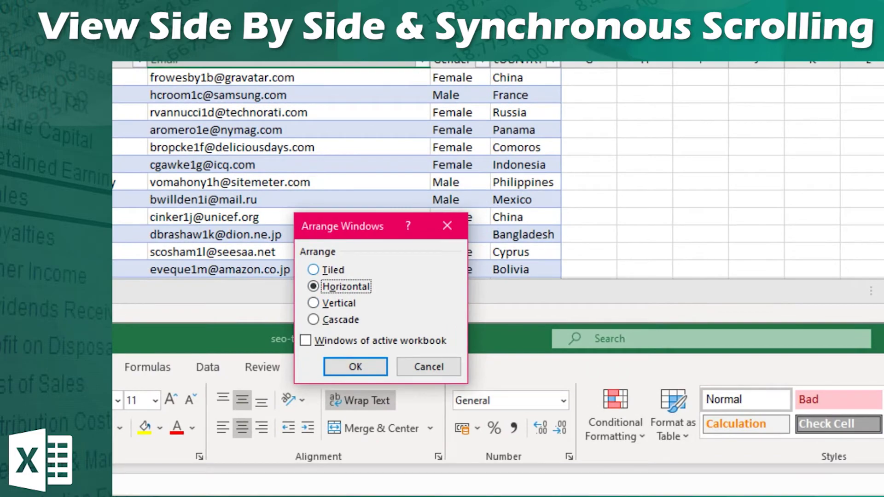
pyautogui.click(331, 270)
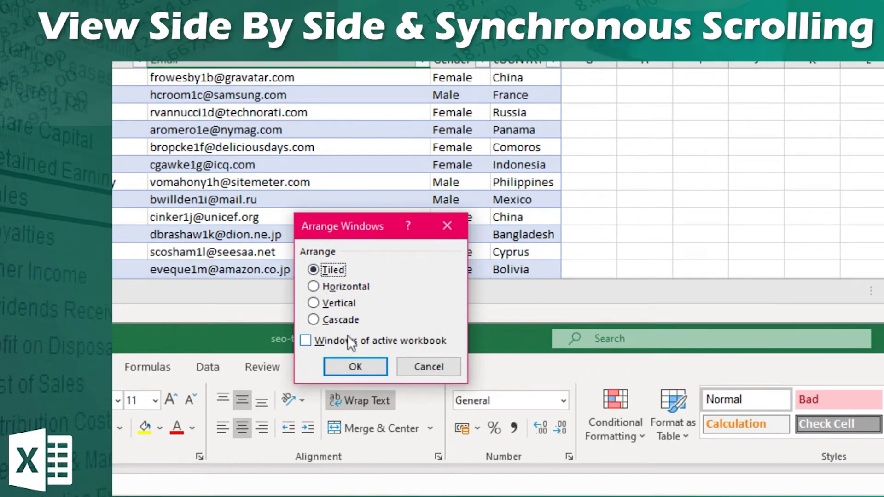
pyautogui.click(353, 358)
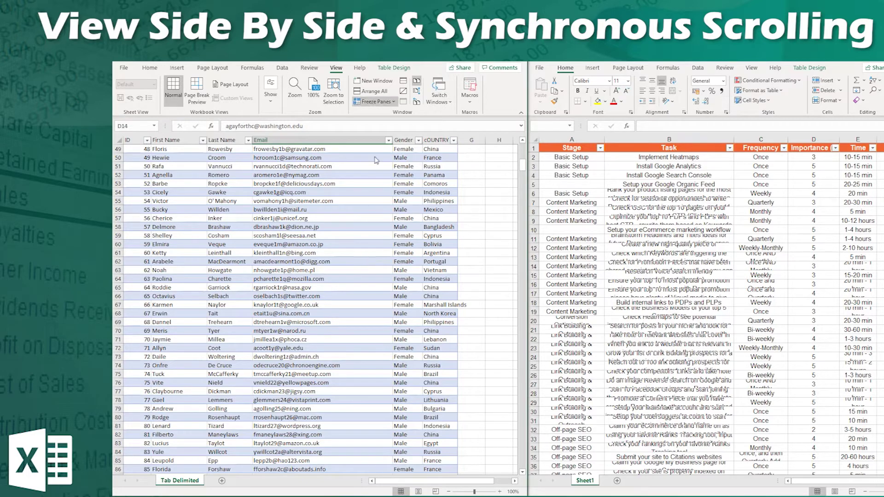
pyautogui.click(384, 93)
pyautogui.click(354, 293)
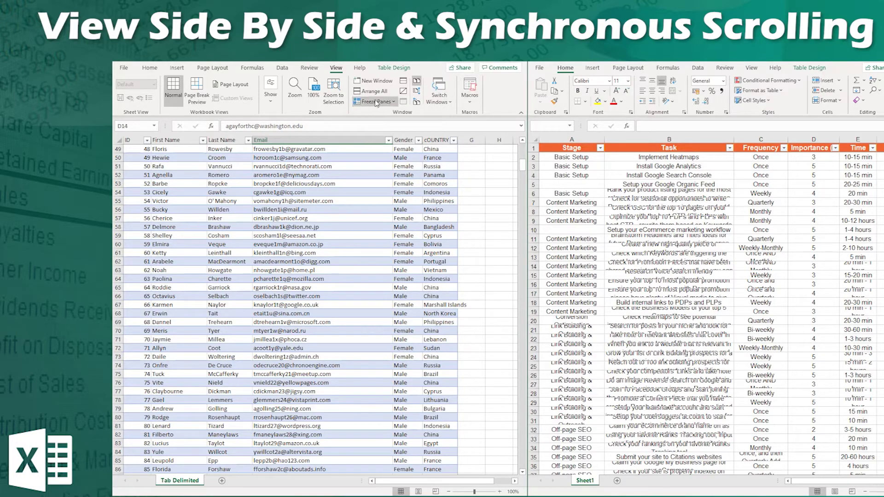
pyautogui.click(376, 91)
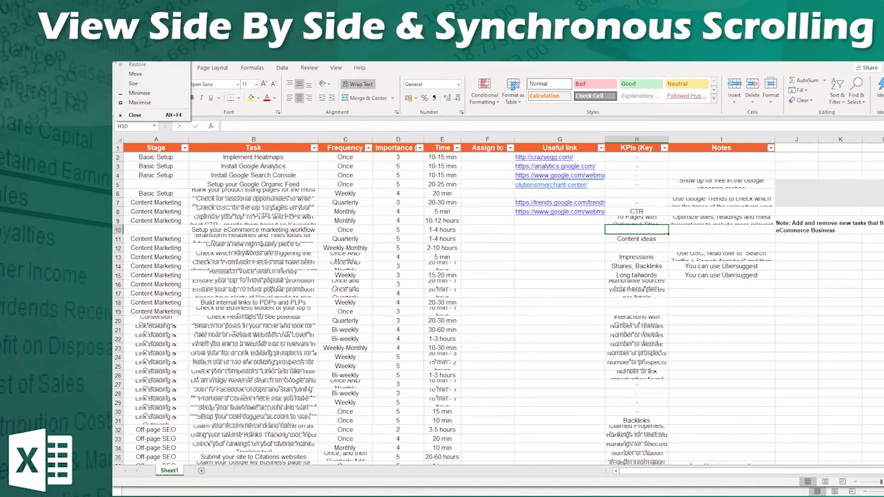
# Step: Arrange seo-taskmaster and Tab Delimited vertically, then select cell B29 and scroll the left sheet
pyautogui.click(336, 68)
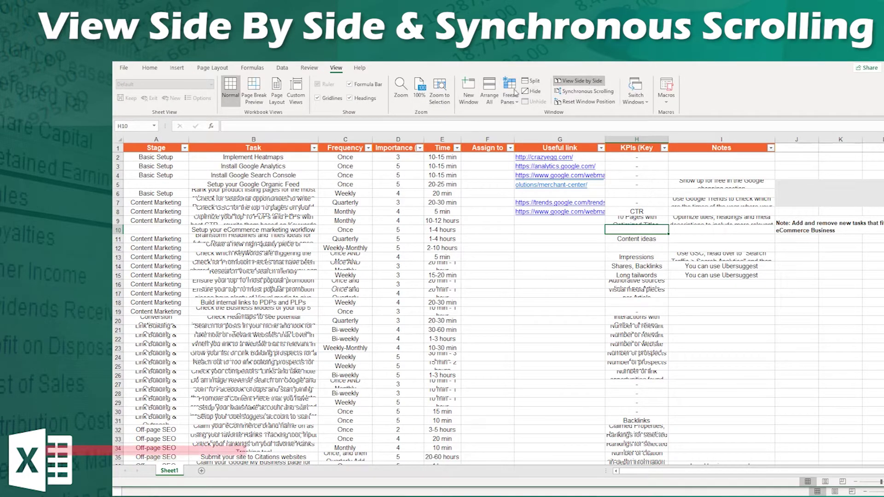
pyautogui.click(489, 89)
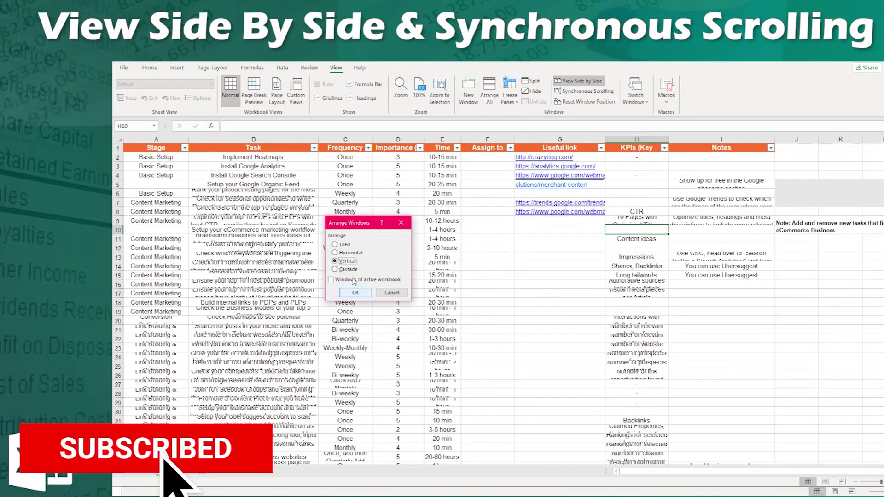
pyautogui.click(355, 293)
pyautogui.scroll(-5, 360, 296)
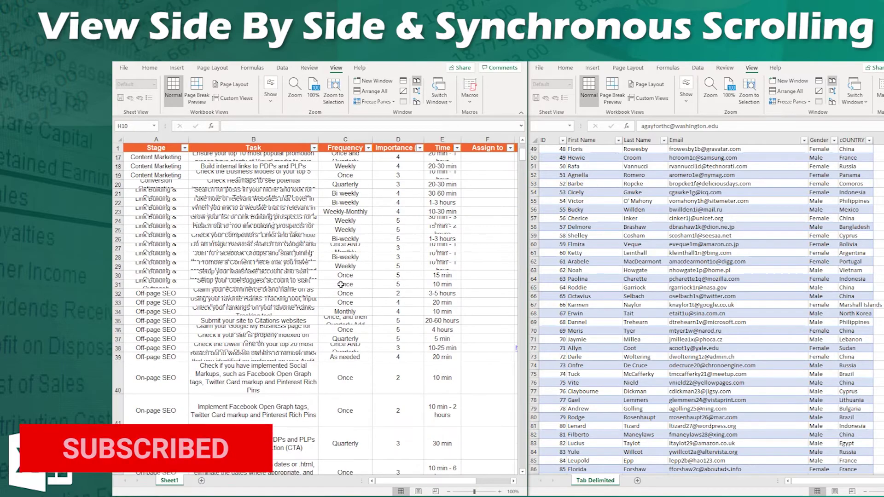
pyautogui.click(303, 264)
pyautogui.scroll(-6, 337, 266)
pyautogui.scroll(11, 337, 266)
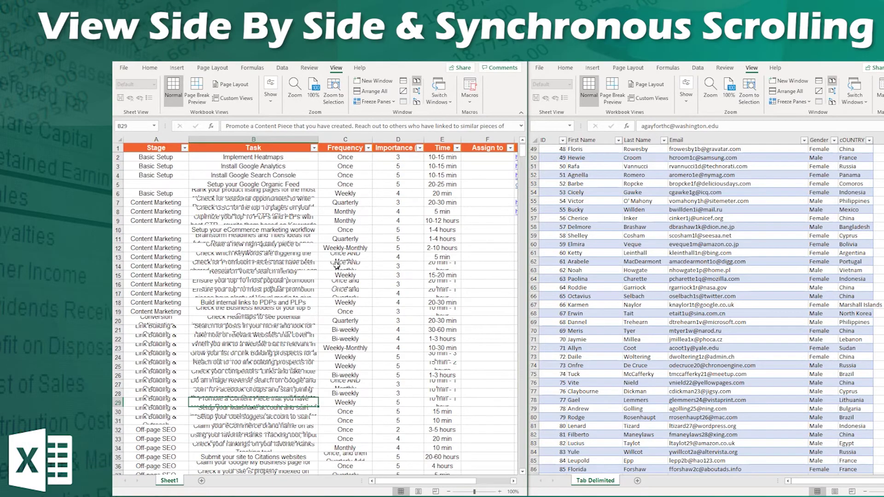
pyautogui.scroll(6, 728, 289)
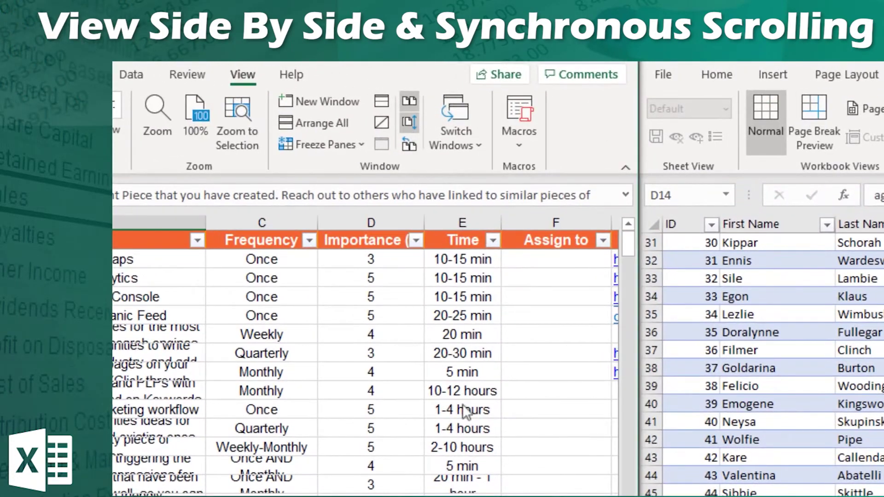
pyautogui.scroll(-3, 477, 484)
pyautogui.scroll(-2, 477, 484)
pyautogui.scroll(-1, 476, 483)
pyautogui.scroll(6, 477, 484)
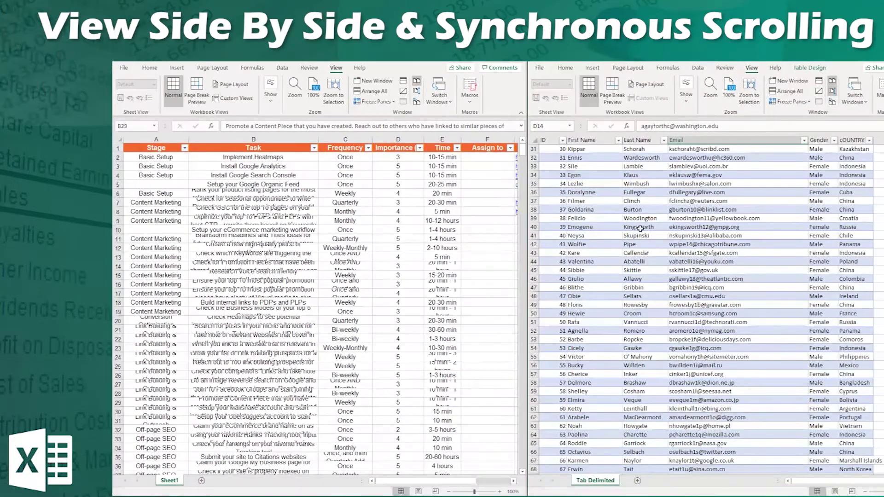
pyautogui.scroll(-10, 633, 235)
pyautogui.scroll(2, 632, 235)
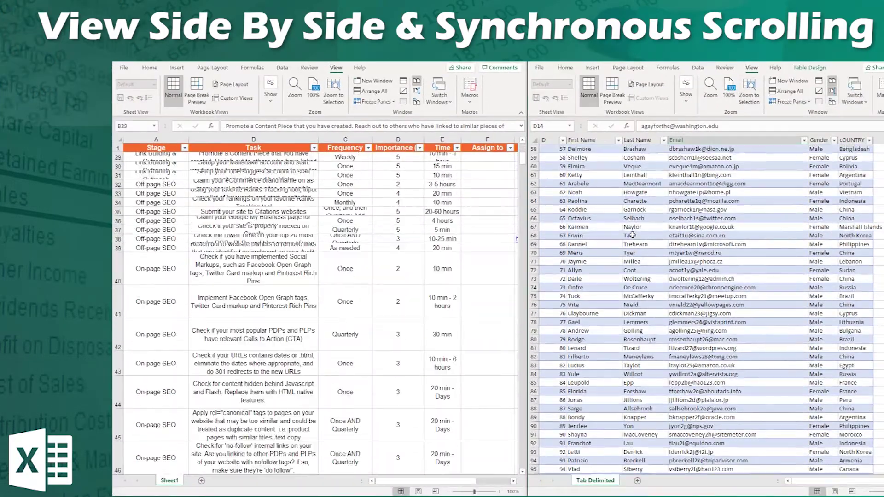
pyautogui.scroll(2, 632, 235)
pyautogui.scroll(2, 632, 235)
pyautogui.scroll(-3, 633, 235)
pyautogui.scroll(-3, 632, 235)
pyautogui.scroll(-3, 633, 235)
pyautogui.scroll(9, 591, 262)
pyautogui.scroll(5, 591, 261)
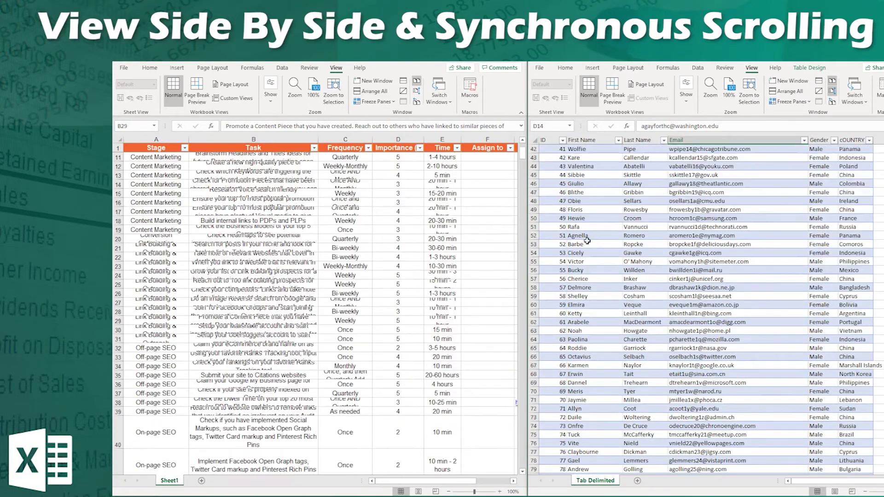
pyautogui.scroll(5, 585, 231)
pyautogui.scroll(4, 580, 194)
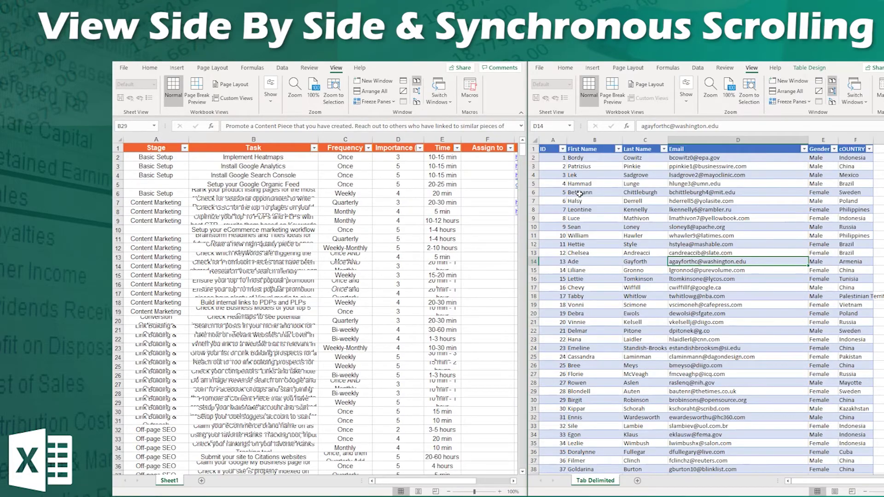